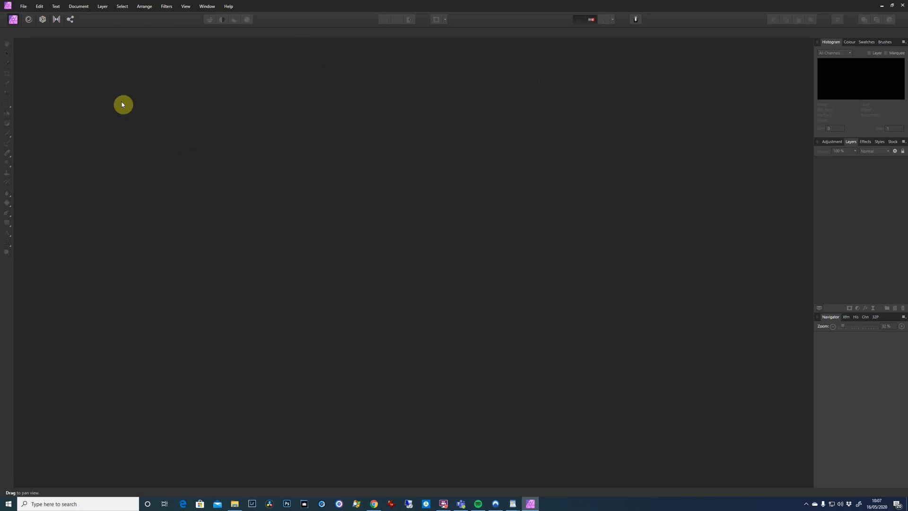
Step: Start a new HDR merge and add the three bracketed fireplace raw photos numbered 0073, 0074 and 0075
left_click(24, 7)
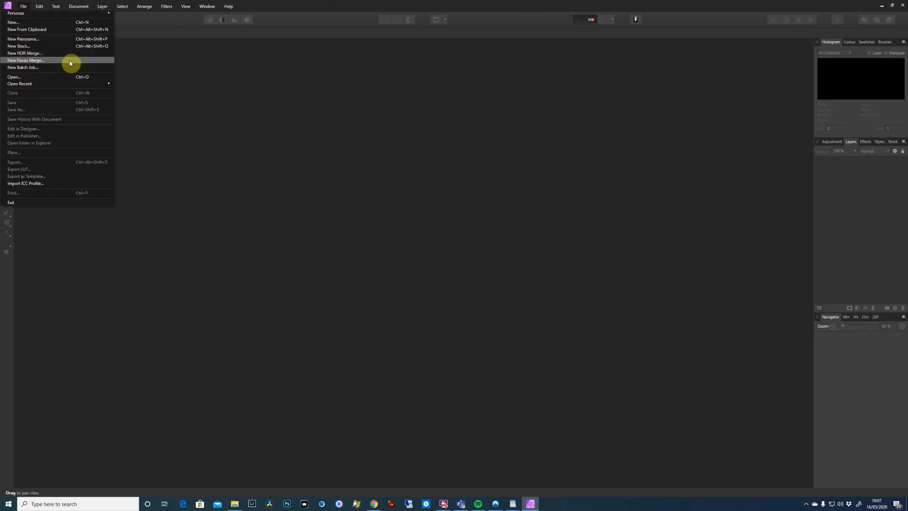
left_click(92, 55)
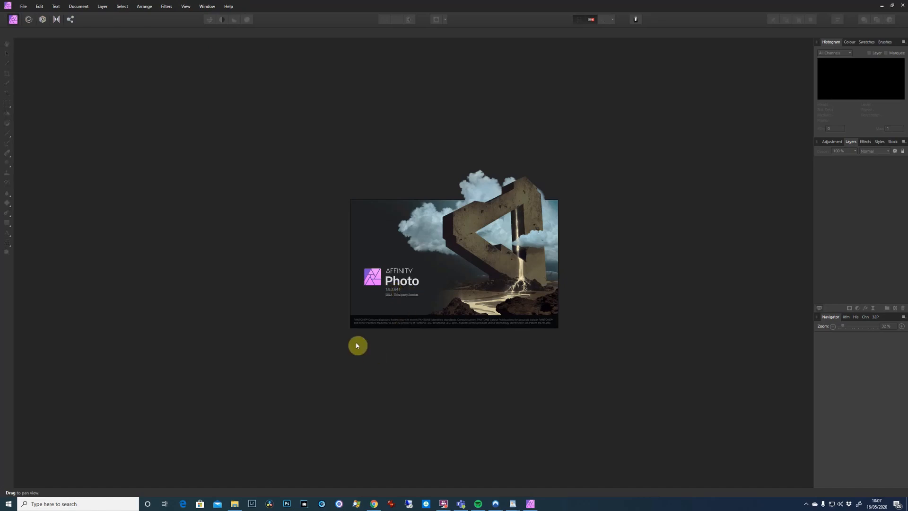
left_click(23, 6)
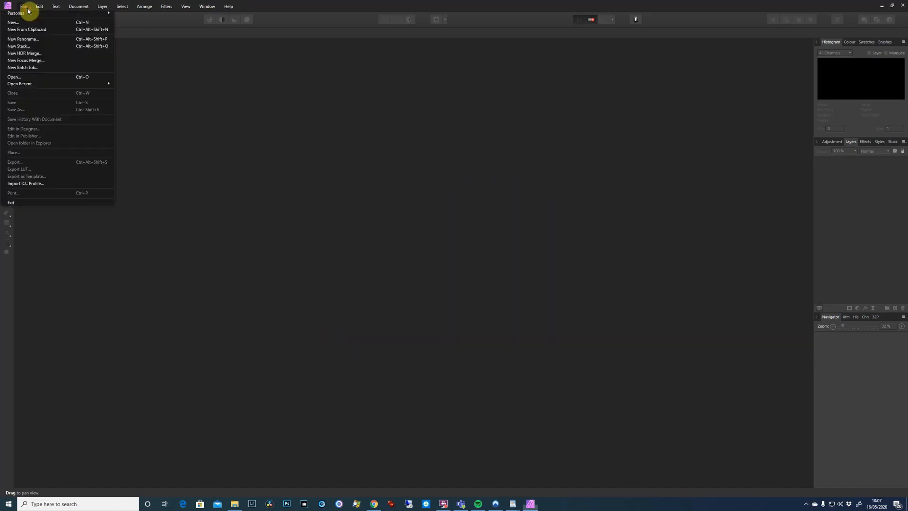
left_click(94, 56)
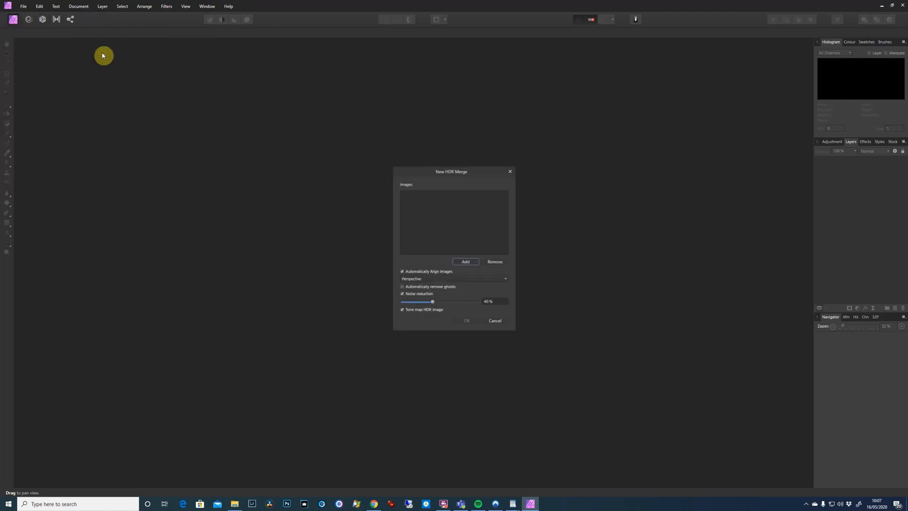
left_click(471, 261)
left_click_drag(903, 71, 904, 343)
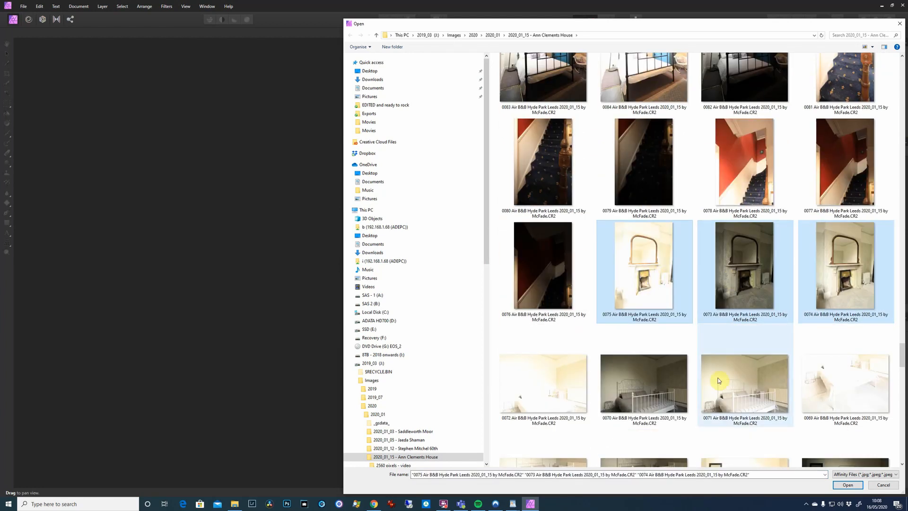
left_click(846, 486)
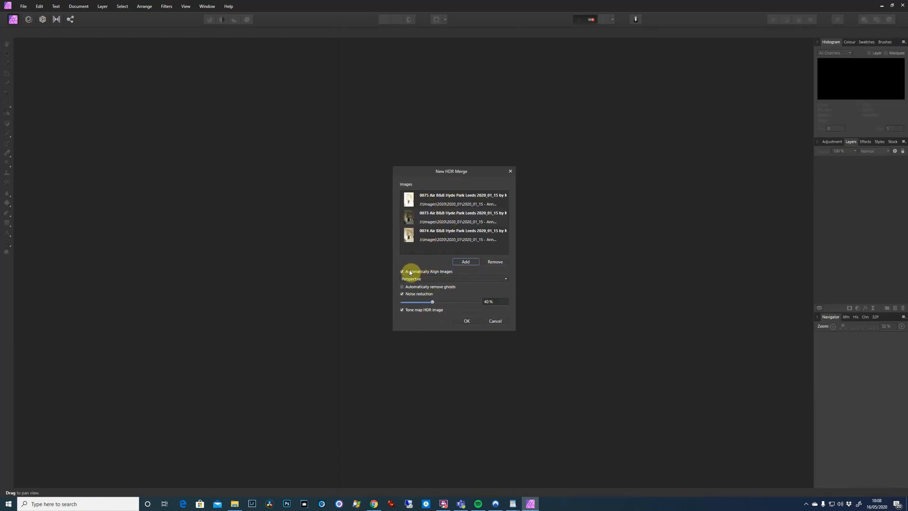
Step: Keep automatic alignment on Perspective, turn off noise reduction and run the HDR merge with tone mapping
left_click(441, 280)
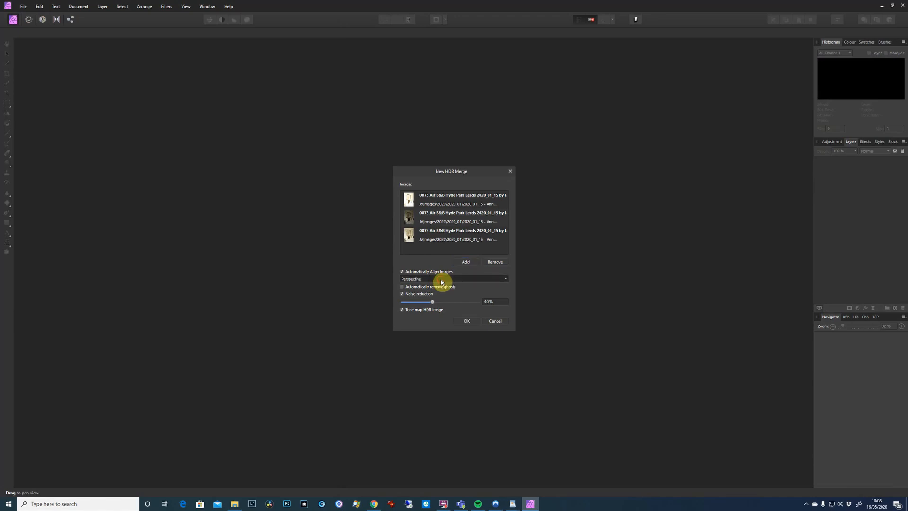
left_click(506, 279)
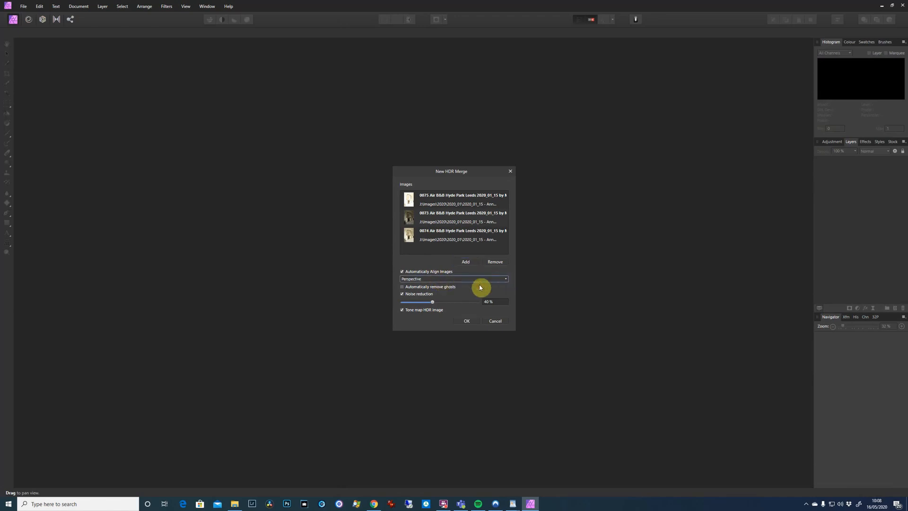
left_click(505, 279)
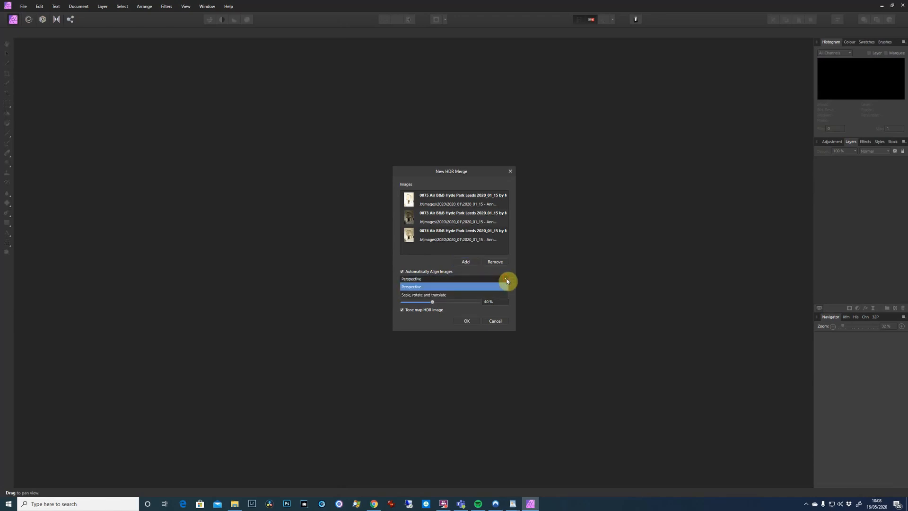
left_click(500, 285)
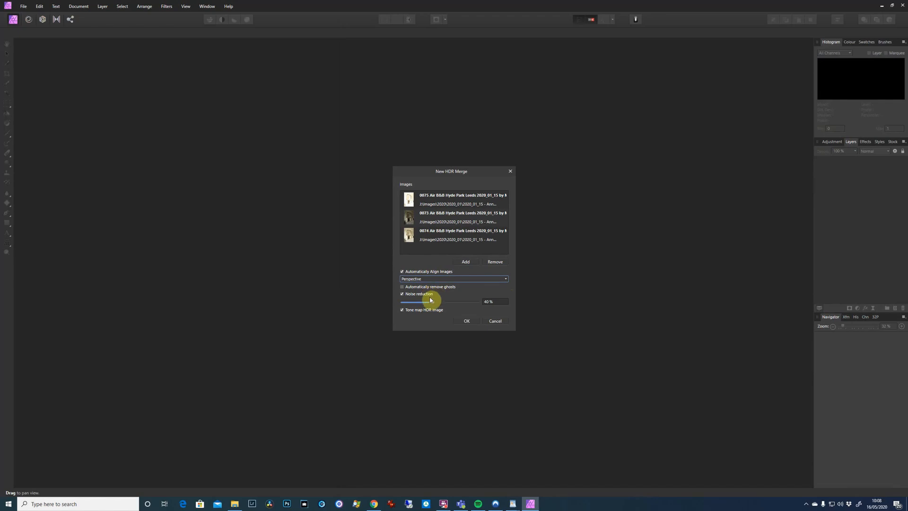
left_click(402, 294)
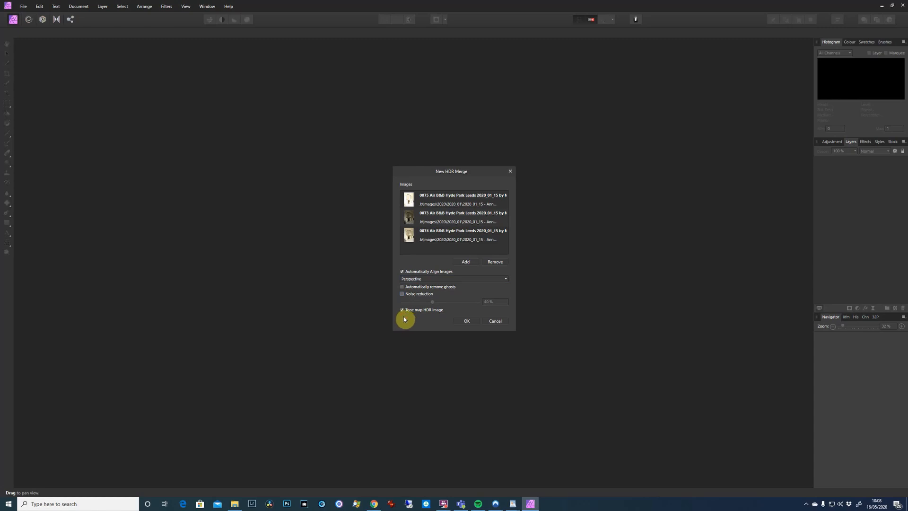
left_click(468, 321)
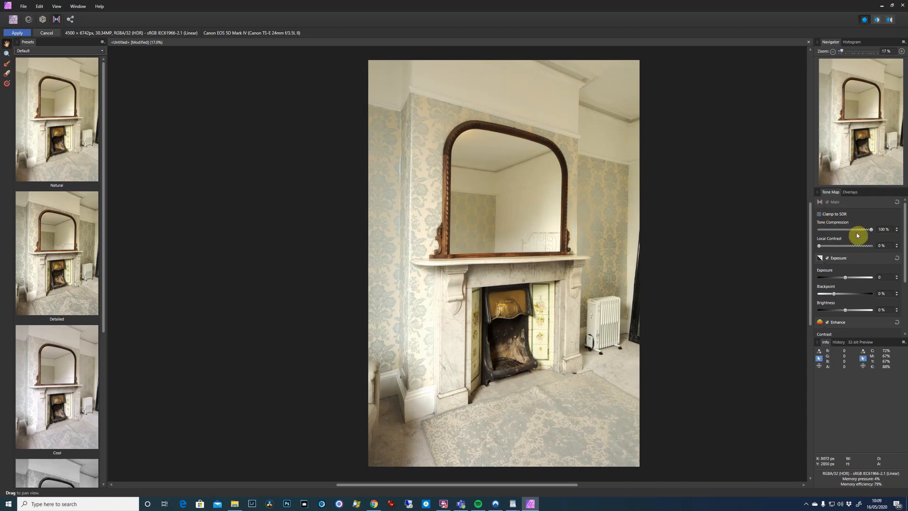
Step: Set the tone compression to 85 % and the local contrast to 53 %
left_click_drag(872, 231, 854, 251)
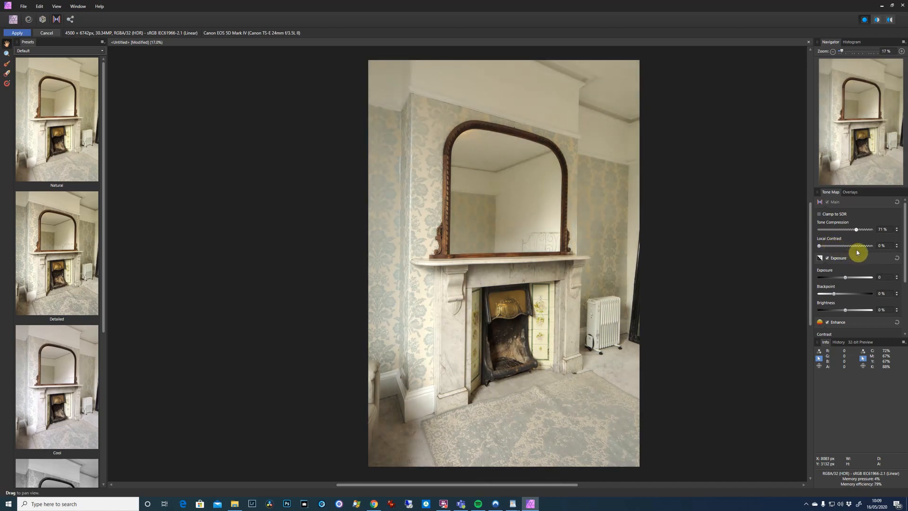
left_click_drag(820, 246, 886, 259)
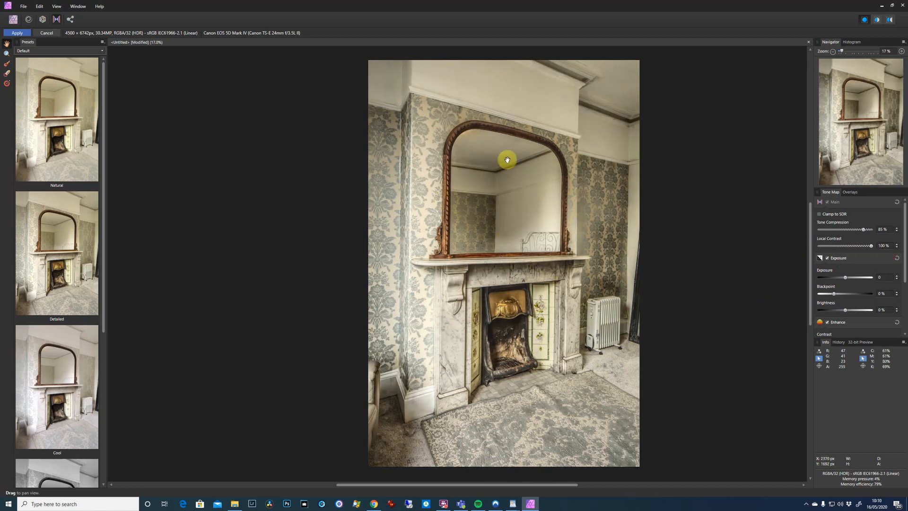
left_click_drag(475, 163, 525, 194)
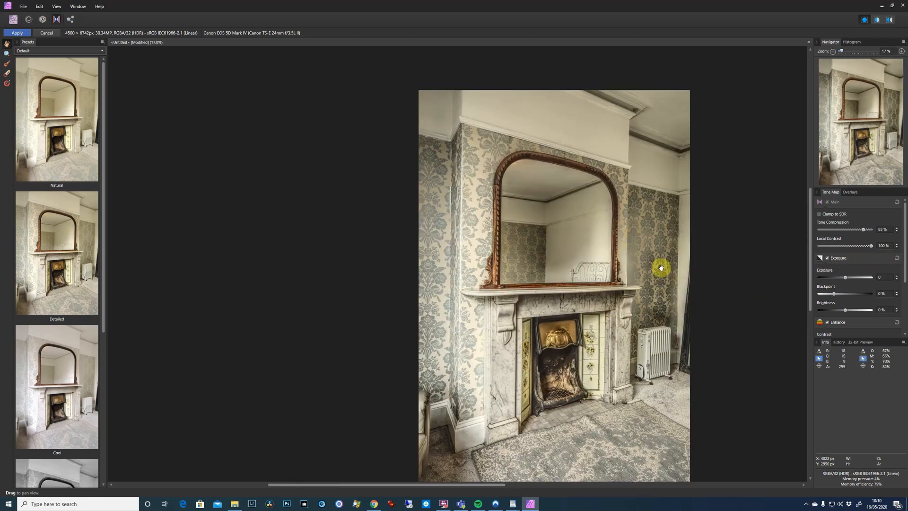
left_click_drag(634, 257, 553, 222)
left_click(847, 245)
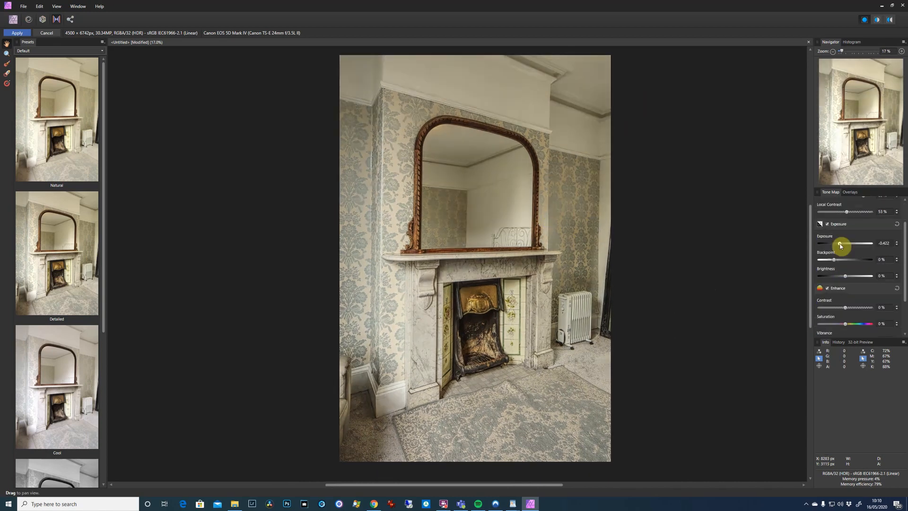
Step: Lower the exposure to -0.231, and raise the saturation to 7 % and the vibrance to 8 %
left_click_drag(840, 245, 837, 263)
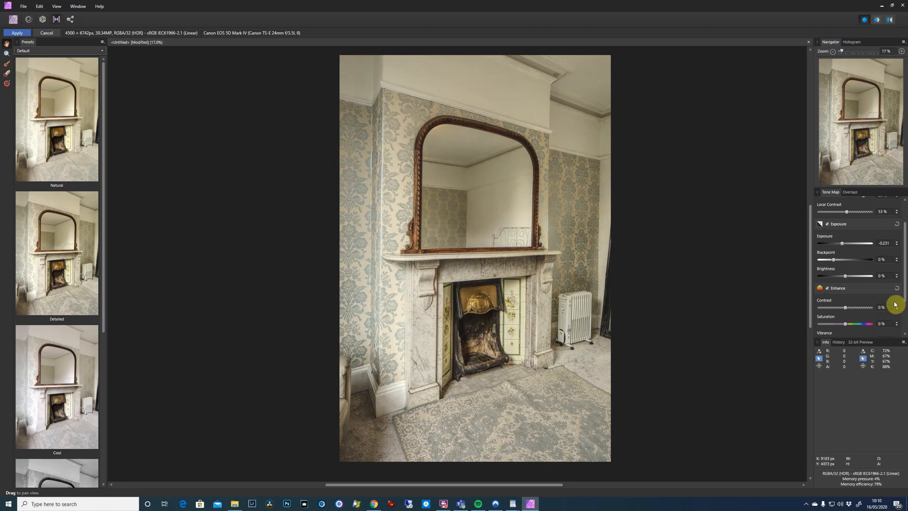
scroll(905, 277, "down", 3)
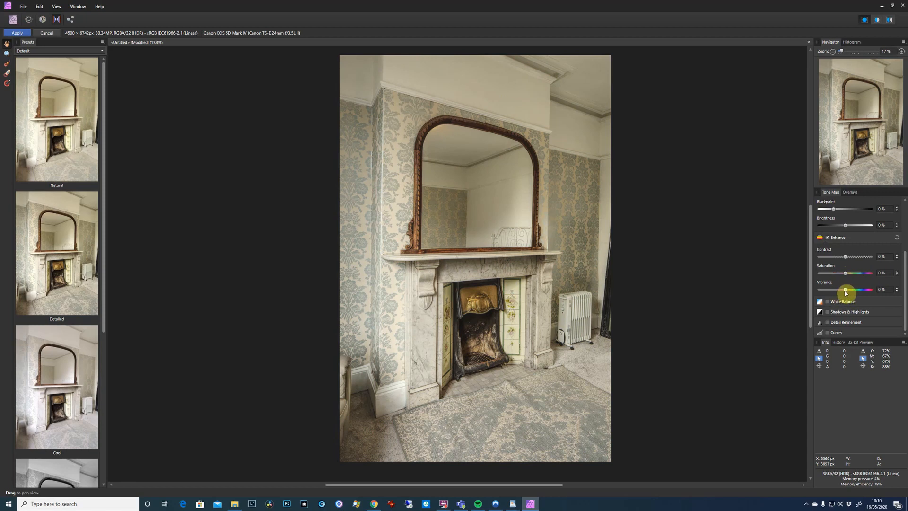
mouse_move(845, 276)
left_mouse_down()
mouse_move(872, 279)
mouse_move(848, 277)
mouse_move(849, 290)
mouse_move(848, 276)
left_mouse_up()
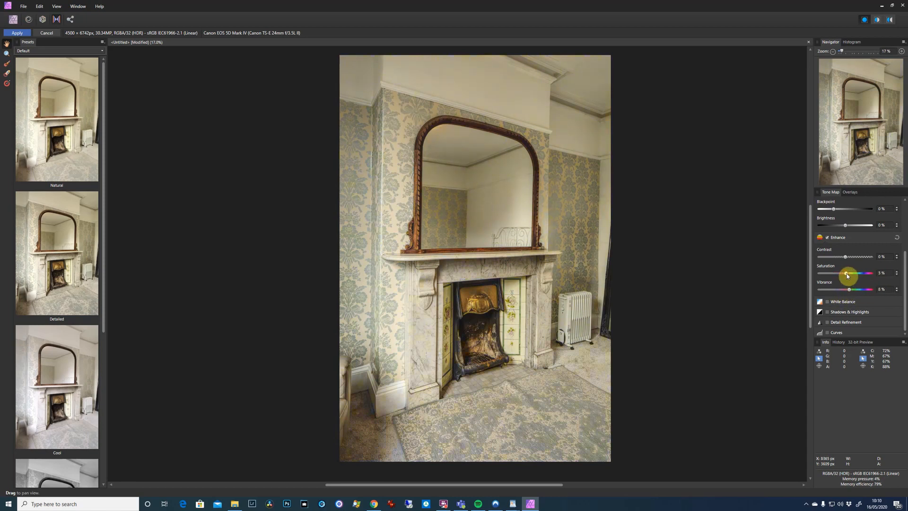
left_click(828, 302)
scroll(842, 307, "down", 2)
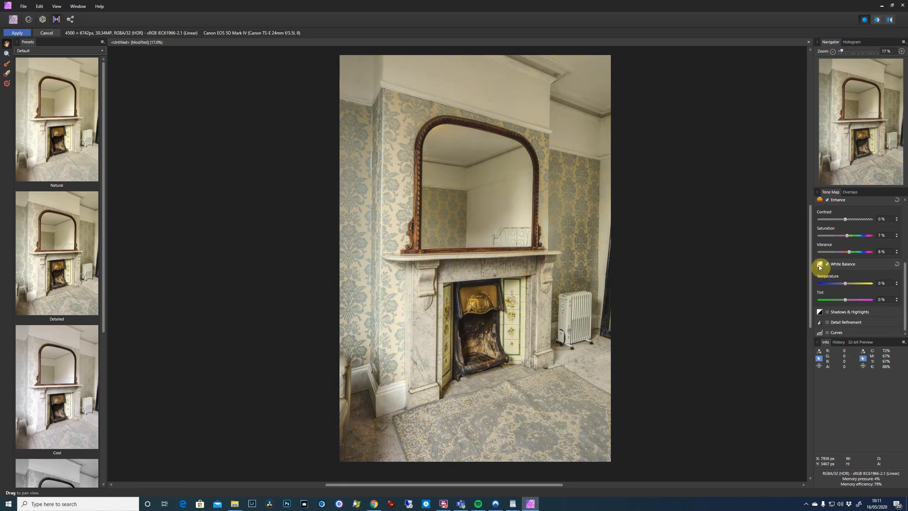
left_click(863, 265)
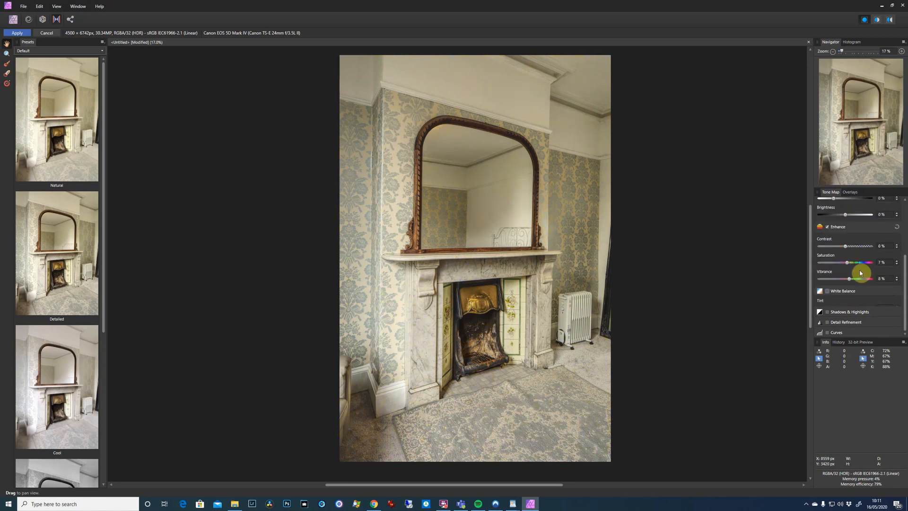
Step: Try a Shadows & Highlights adjustment with shadows at -28 % and highlights at 21 %, checking the histogram for clipping
left_click(862, 312)
scroll(862, 312, "down", 1)
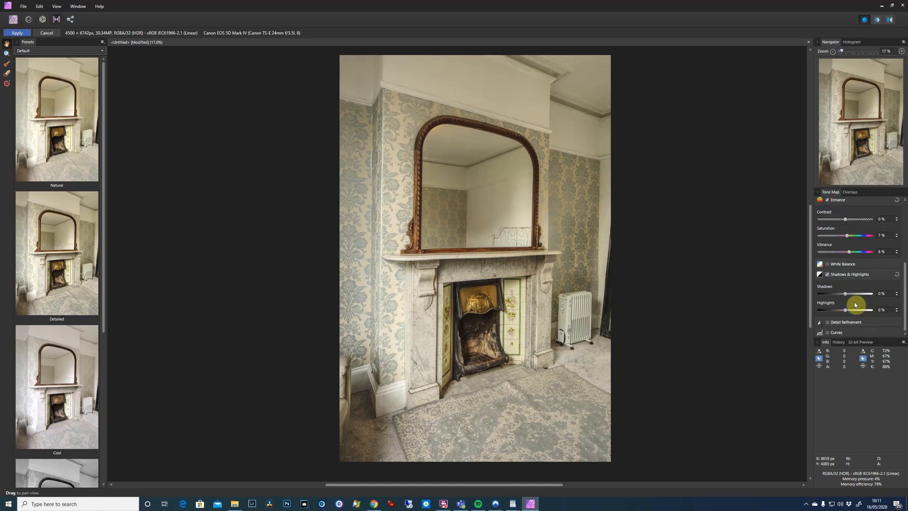
left_click_drag(850, 294, 848, 316)
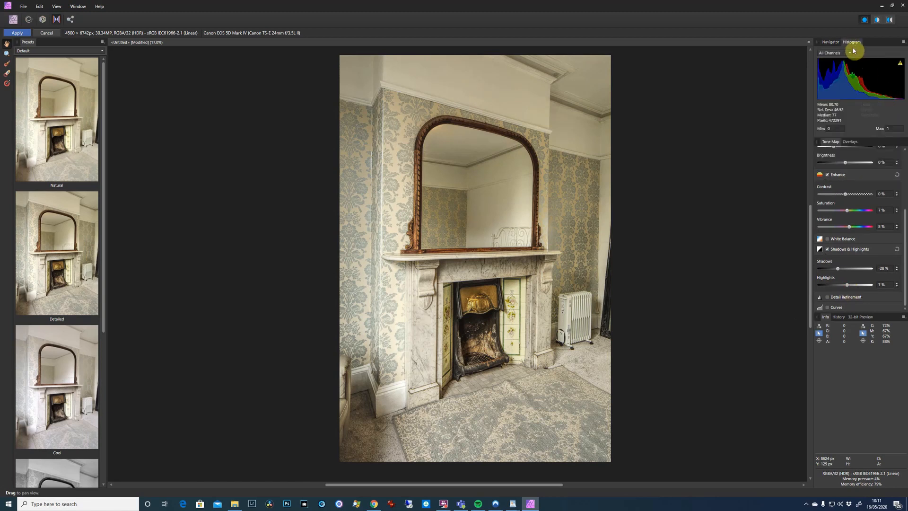
left_click_drag(858, 284, 894, 284)
mouse_move(901, 97)
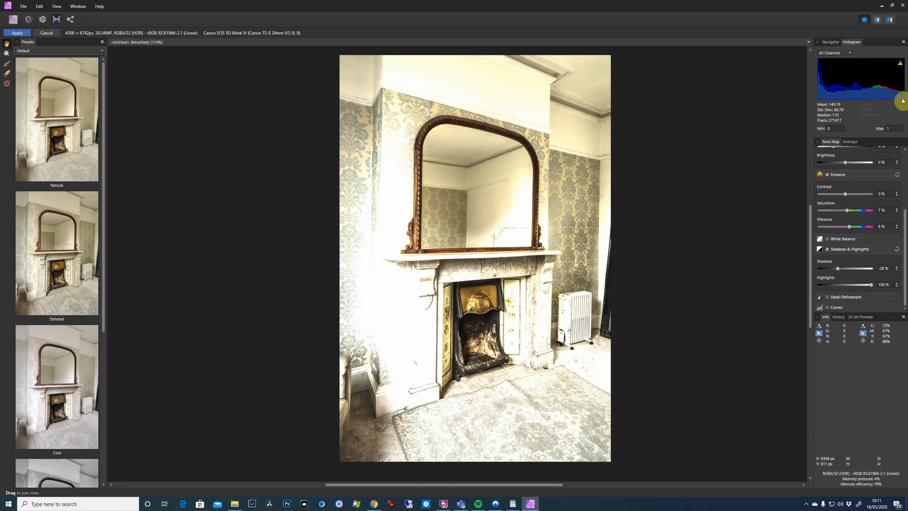
left_click(853, 284)
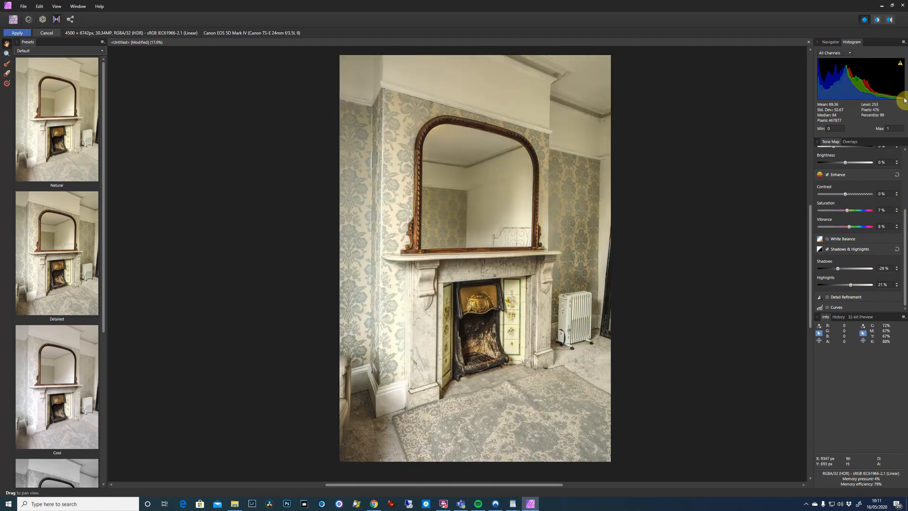
Step: Enable Detail Refinement and set its radius to 61 % and amount to 27 %, checking the fireplace detail up close
left_click(858, 291)
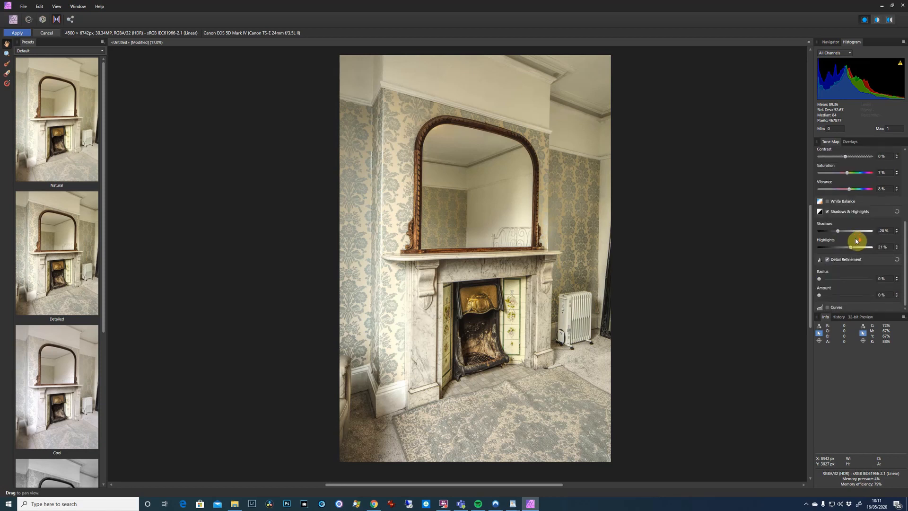
left_click(838, 280)
left_click_drag(838, 281, 827, 295)
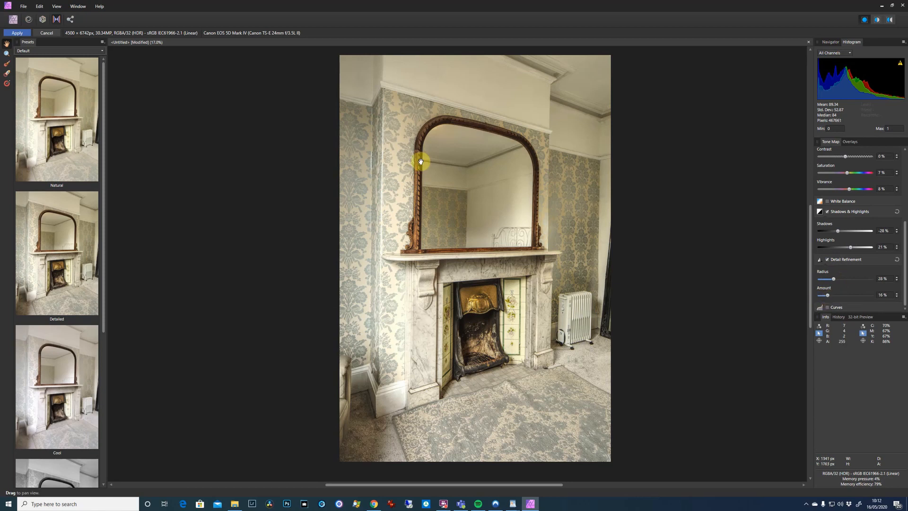
scroll(421, 162, "up", 8)
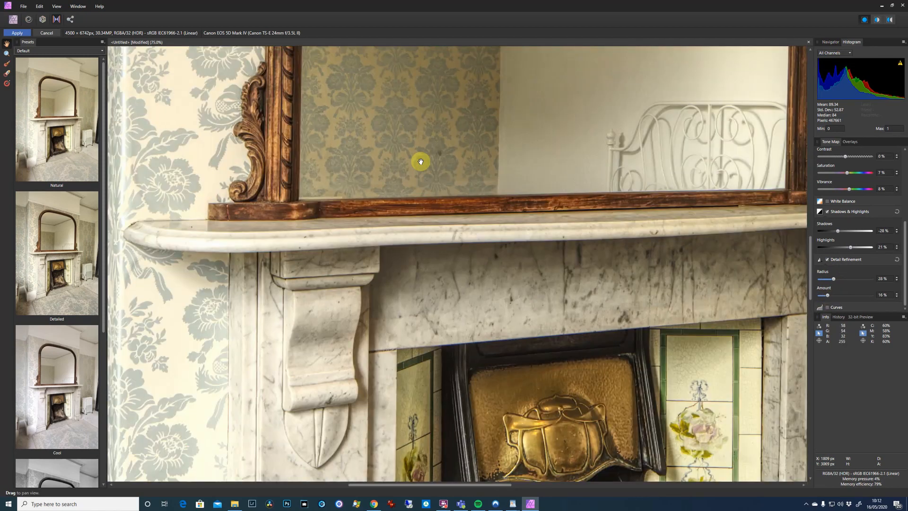
scroll(420, 161, "down", 3)
left_click(851, 279)
mouse_move(848, 296)
left_mouse_down()
mouse_move(858, 298)
mouse_move(835, 302)
left_mouse_up()
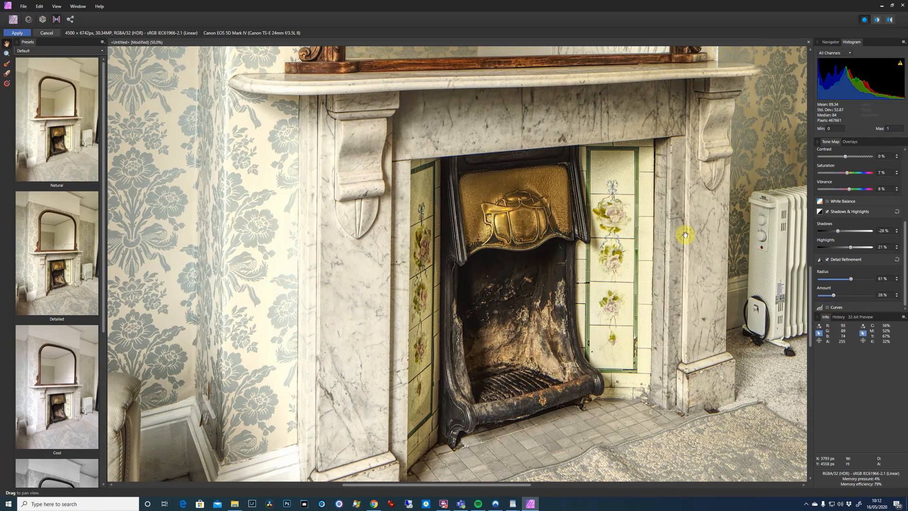
Step: Turn off Shadows & Highlights, keep Detail Refinement enabled and apply the tone mapping to the whole image
left_click(827, 259)
scroll(829, 259, "up", 1)
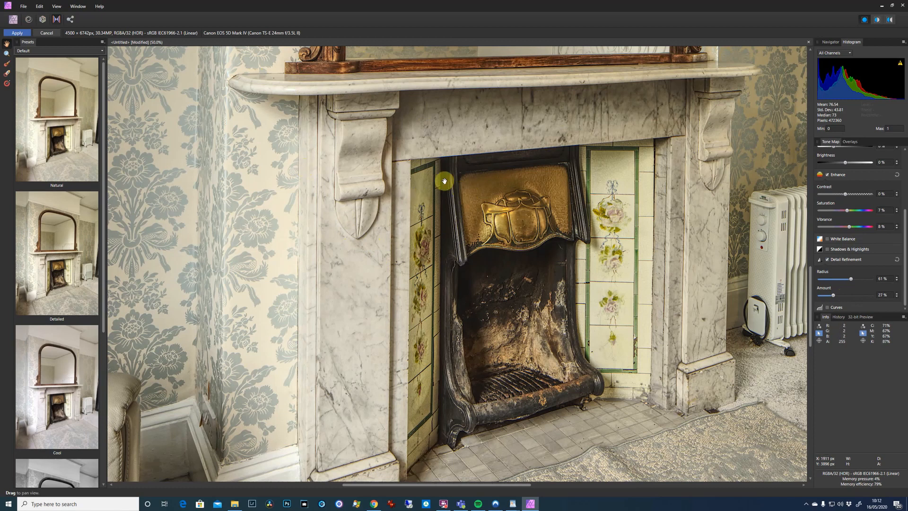
scroll(445, 181, "down", 3)
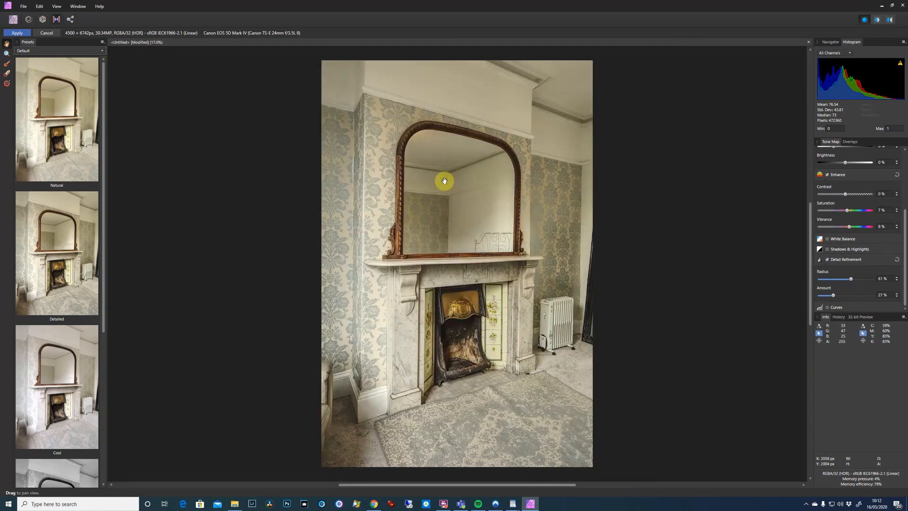
left_click(18, 34)
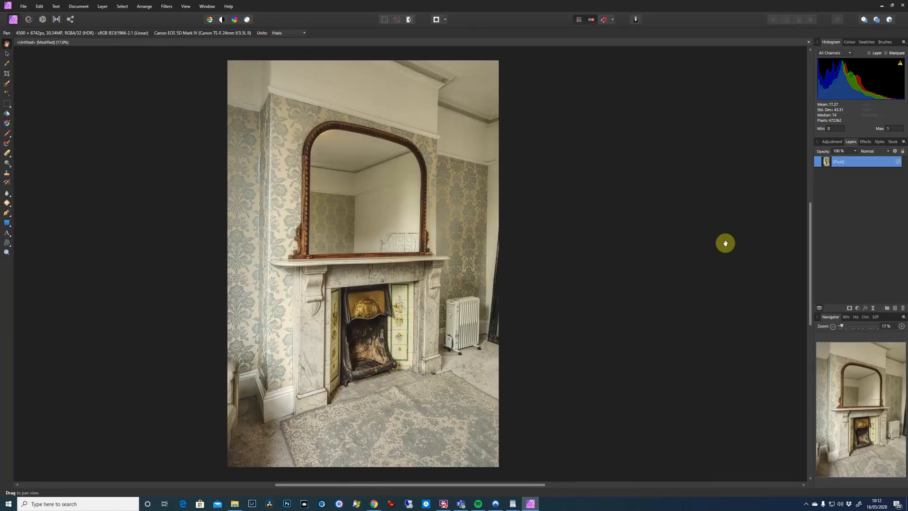